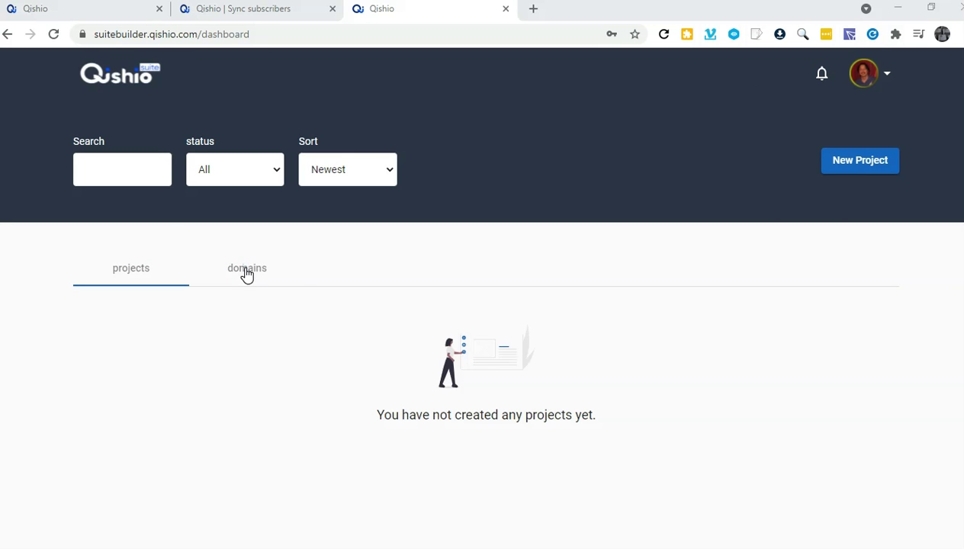
# View the domains list and the domain connection form, close the form, and return to the projects list.
pyautogui.click(246, 272)
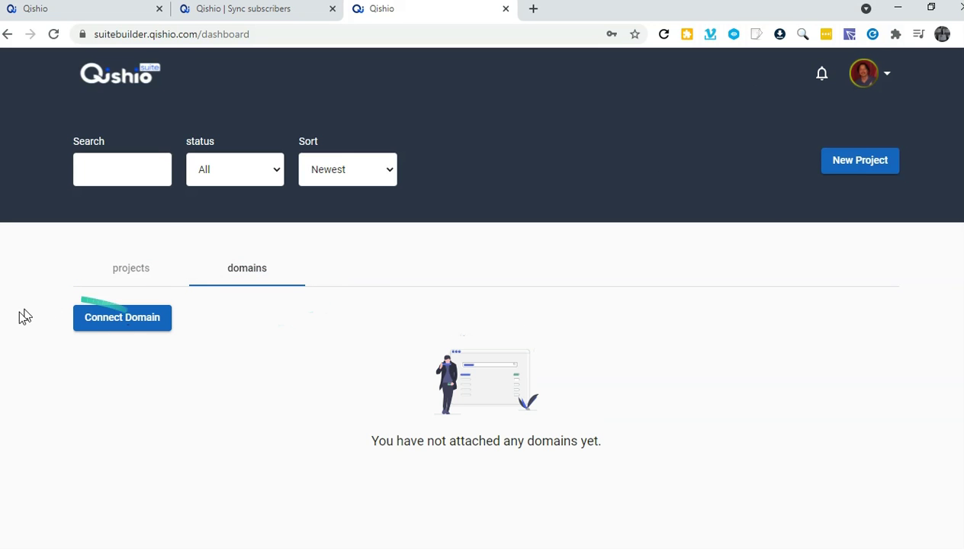
pyautogui.click(138, 323)
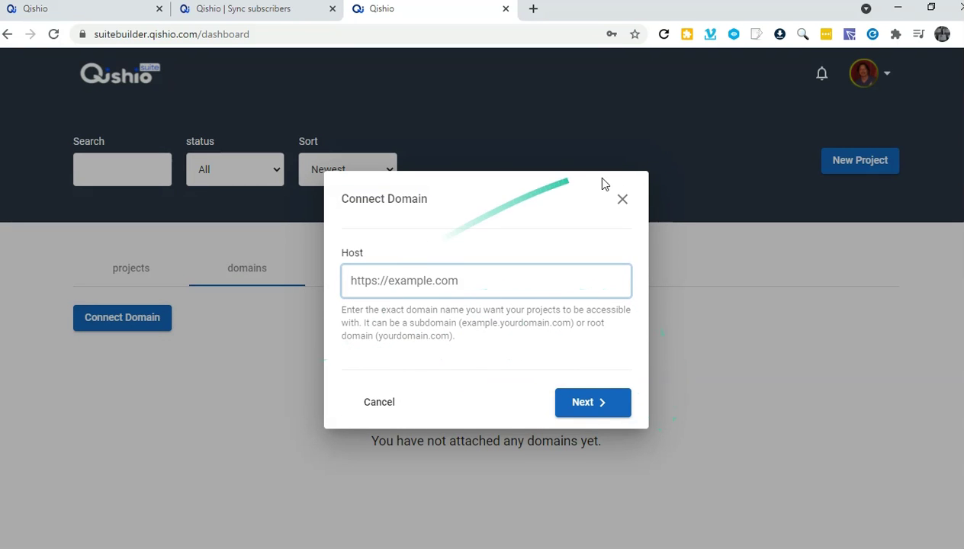
pyautogui.click(623, 199)
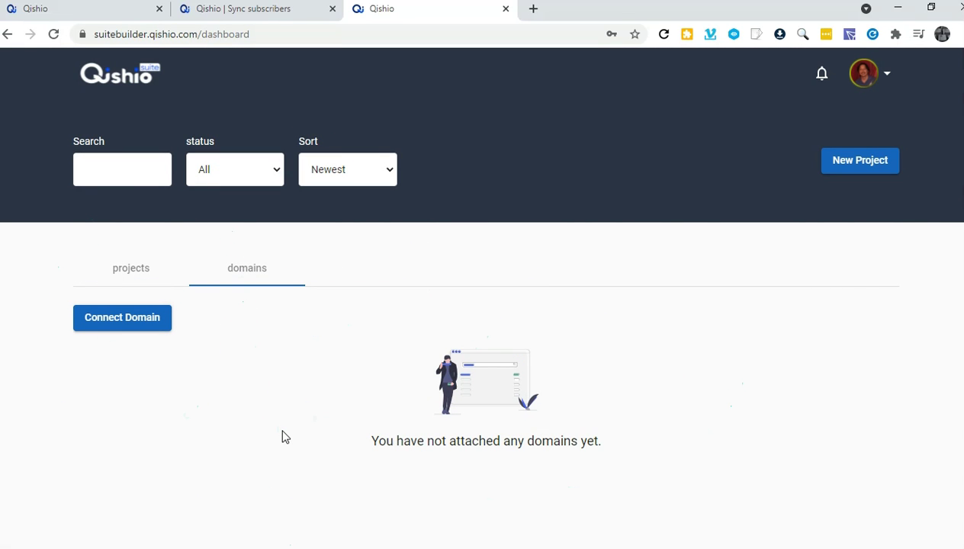
pyautogui.click(126, 272)
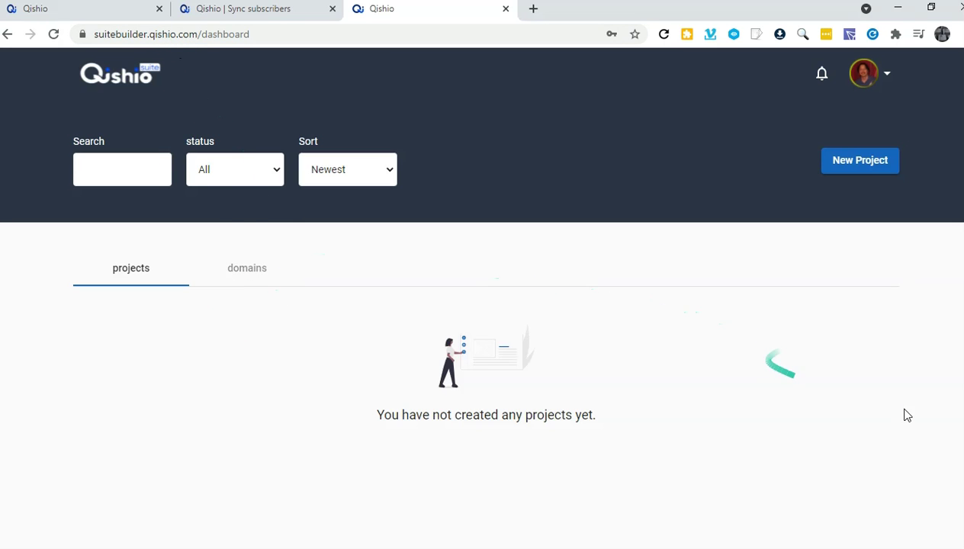
# Create a new project named "Qushio Suite" from the Product Launch template.
pyautogui.click(879, 160)
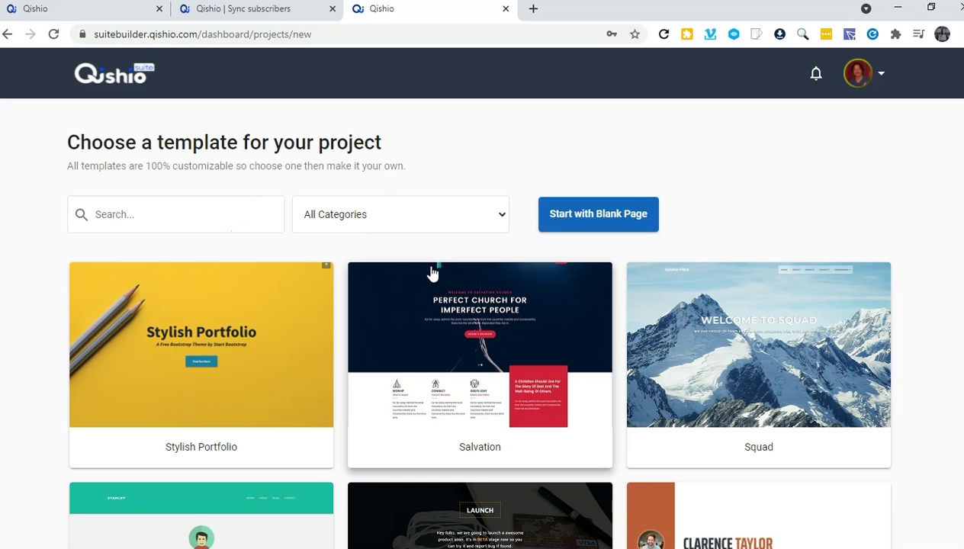
pyautogui.click(424, 227)
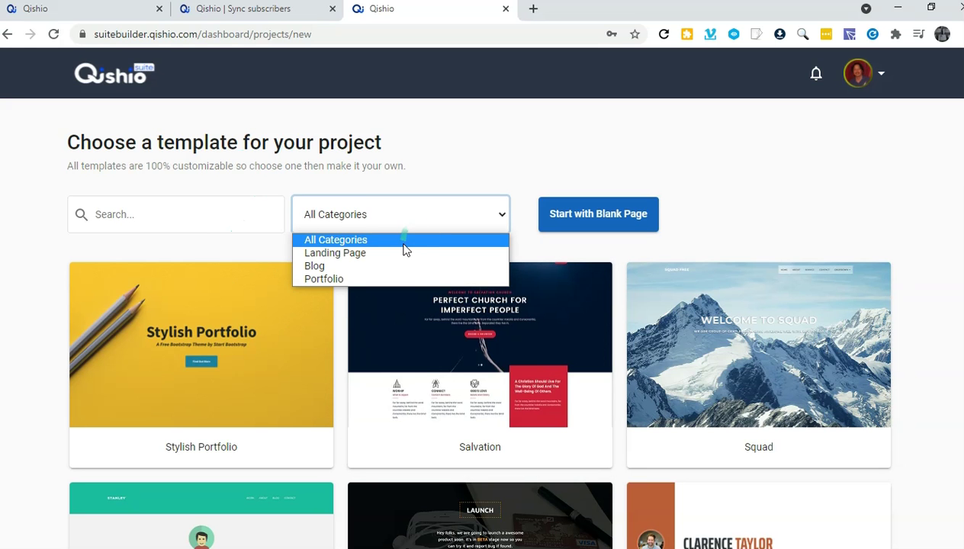
pyautogui.scroll(-1, 710, 204)
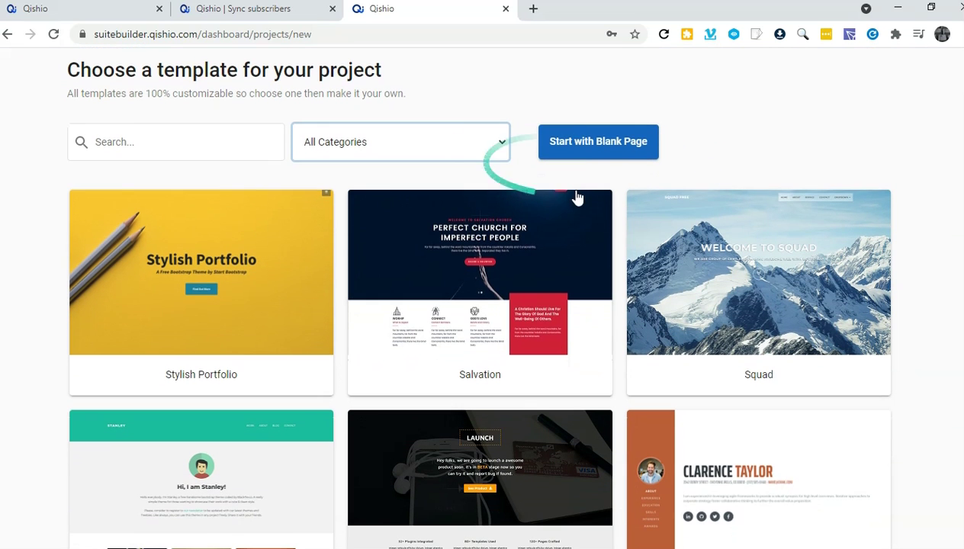
pyautogui.scroll(-1, 671, 290)
pyautogui.scroll(-1, 754, 296)
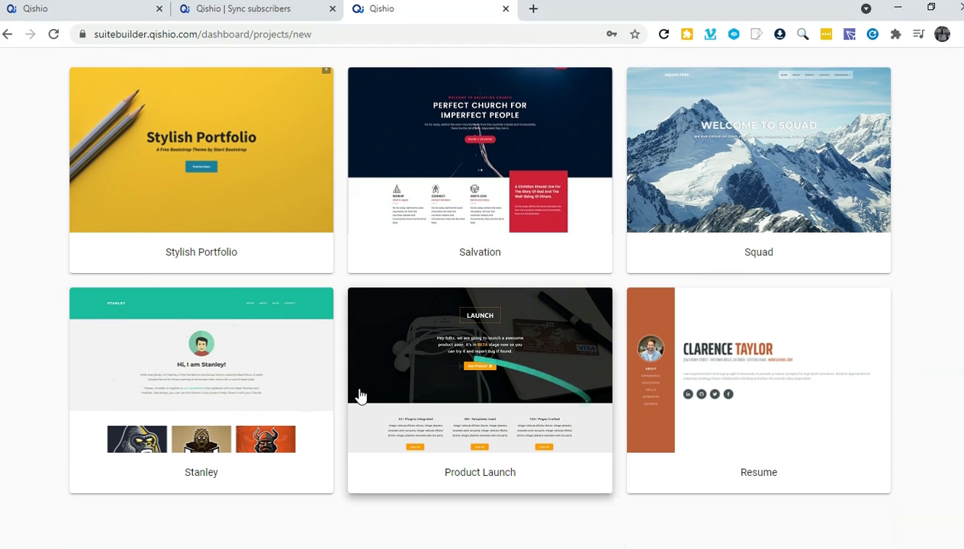
pyautogui.click(551, 361)
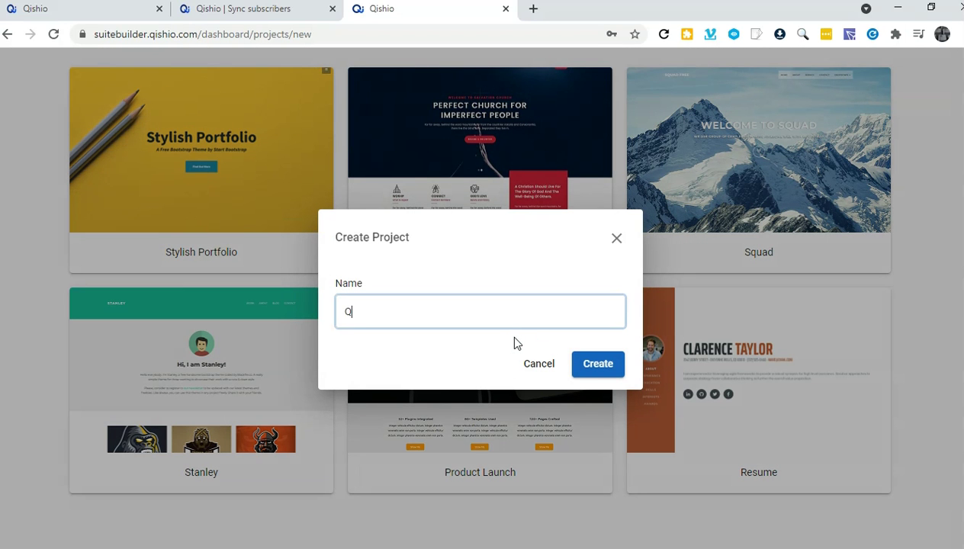
pyautogui.write('Qushio Suite')
pyautogui.click(591, 377)
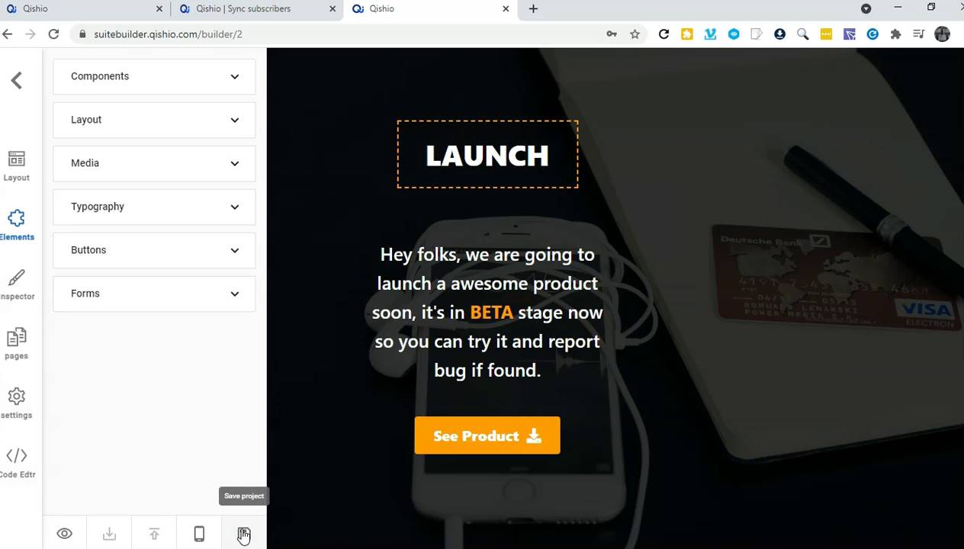
# Insert a Pricing Table component between the product features and the testimonials section.
pyautogui.click(124, 83)
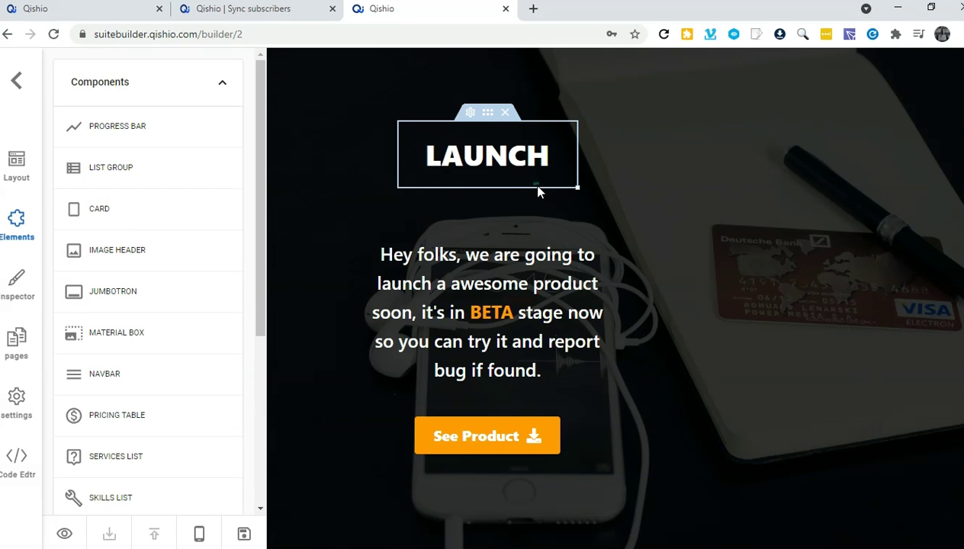
pyautogui.scroll(-1, 538, 190)
pyautogui.scroll(-5, 538, 191)
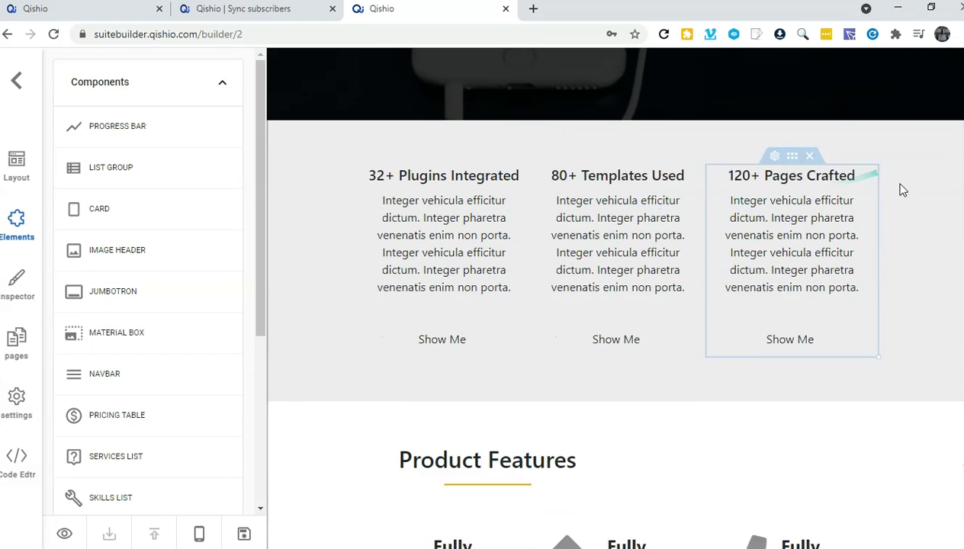
pyautogui.scroll(-7, 812, 276)
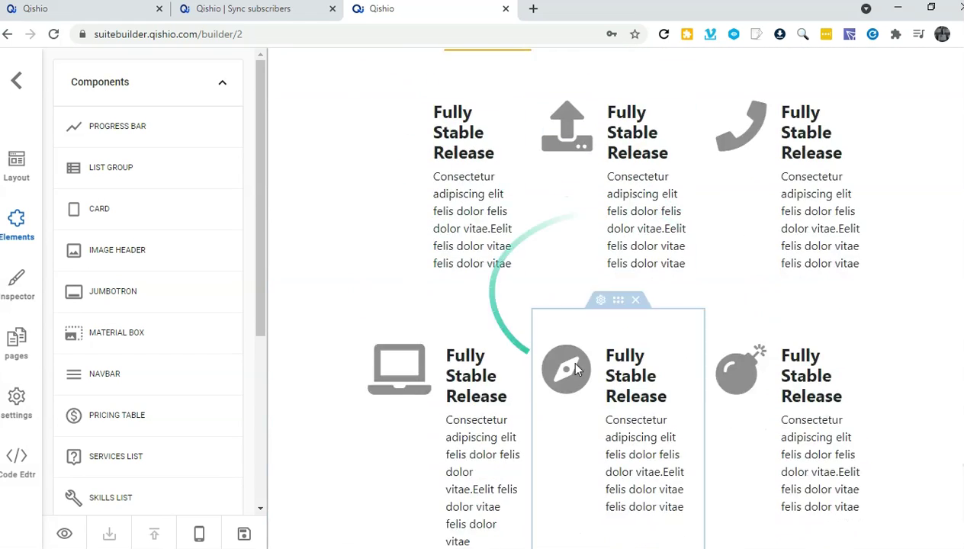
pyautogui.scroll(-7, 503, 335)
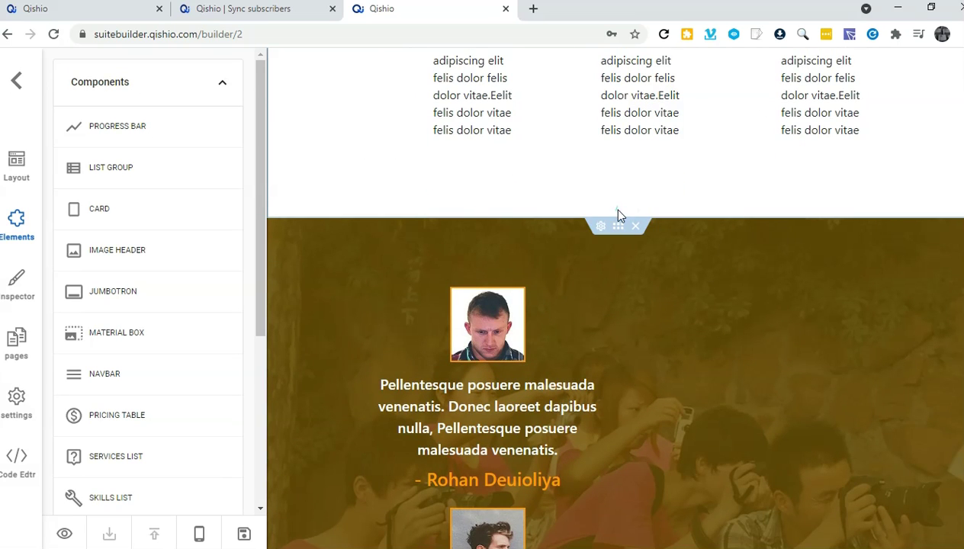
pyautogui.moveTo(119, 414); pyautogui.dragTo(602, 352)
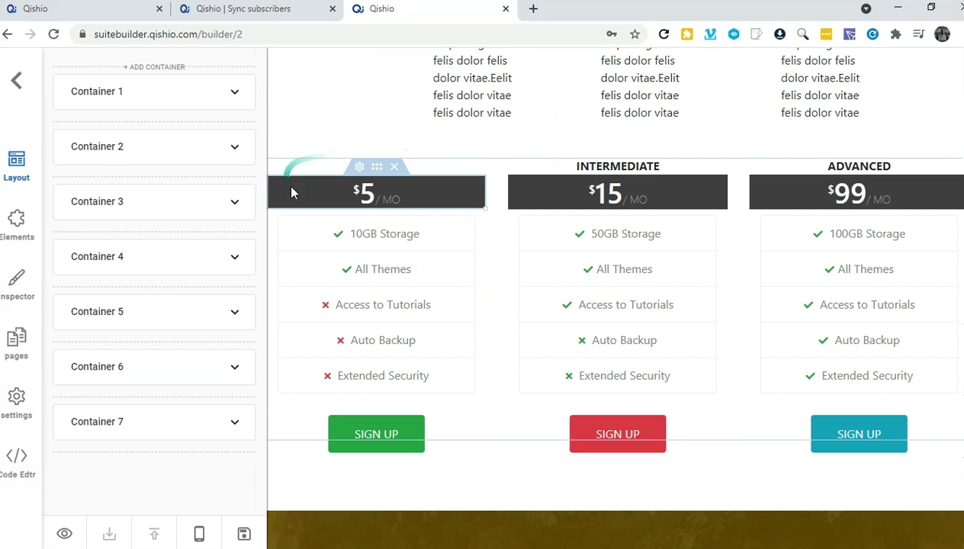
# Set the Basic plan's price to $9 and the Intermediate plan's price to $17 per month.
pyautogui.click(366, 195)
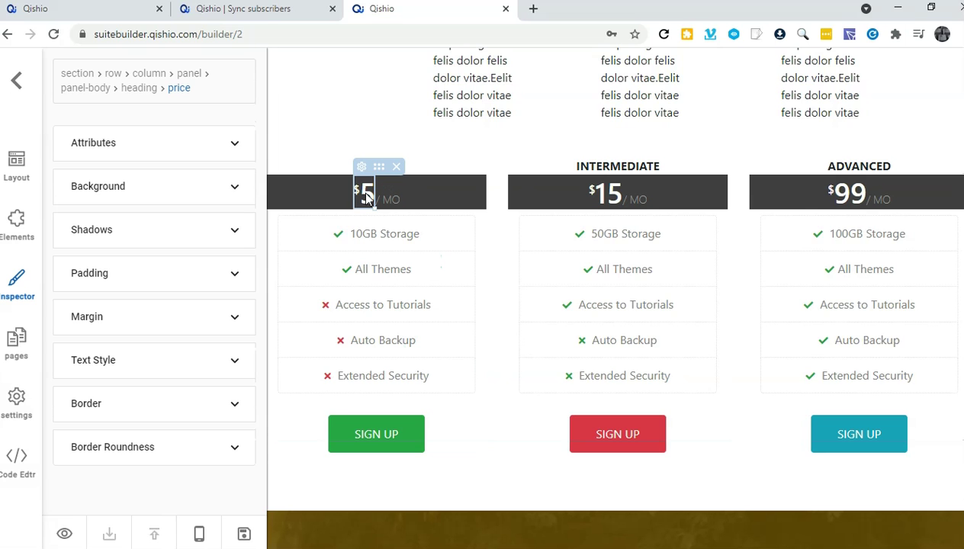
pyautogui.doubleClick(367, 195)
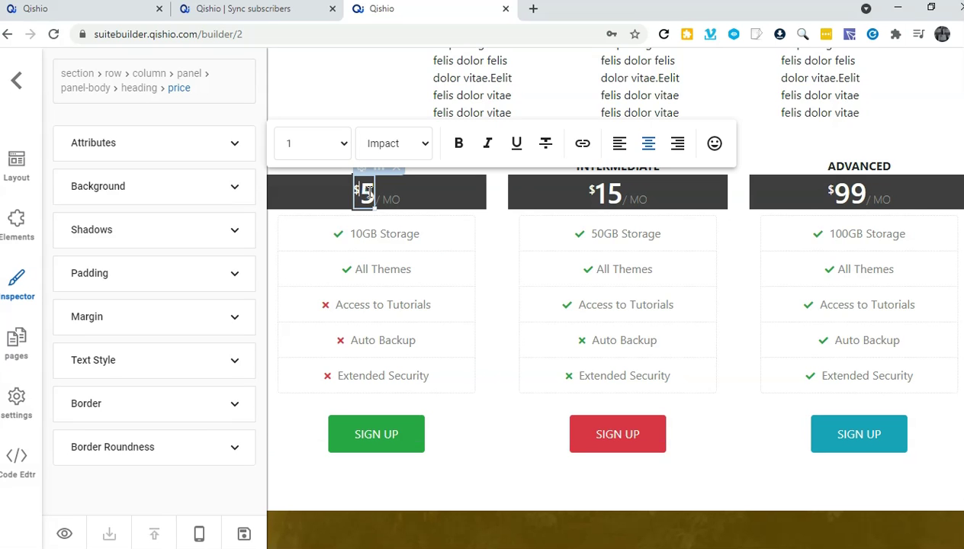
pyautogui.write('9')
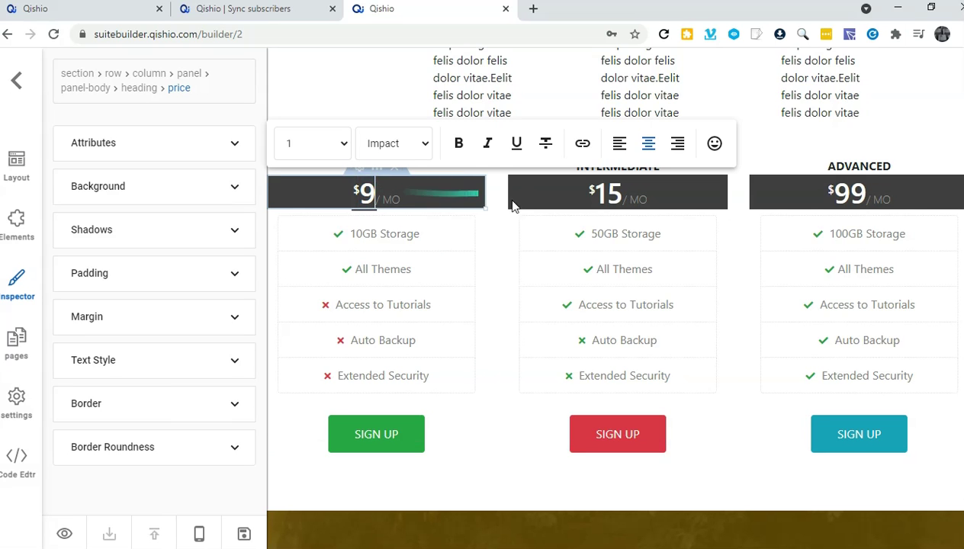
pyautogui.click(616, 198)
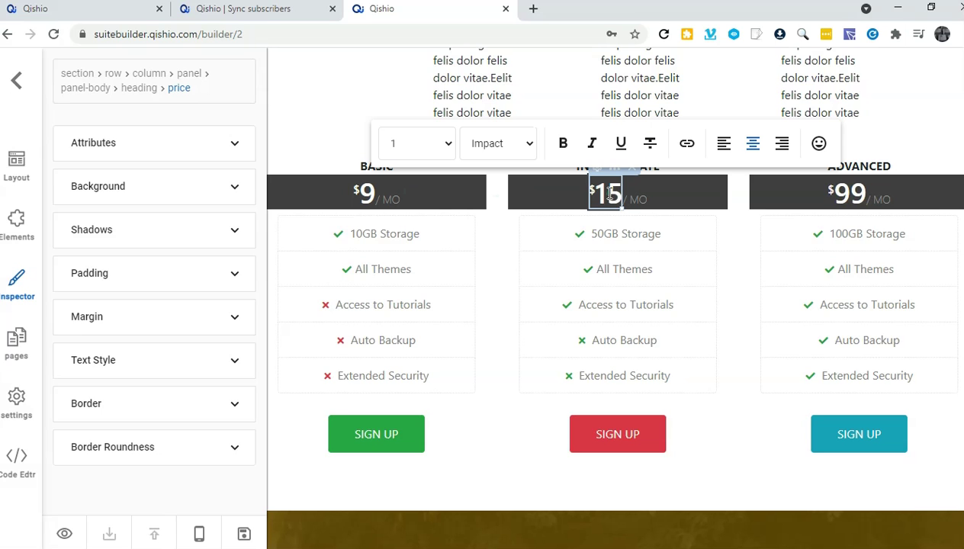
pyautogui.write('17')
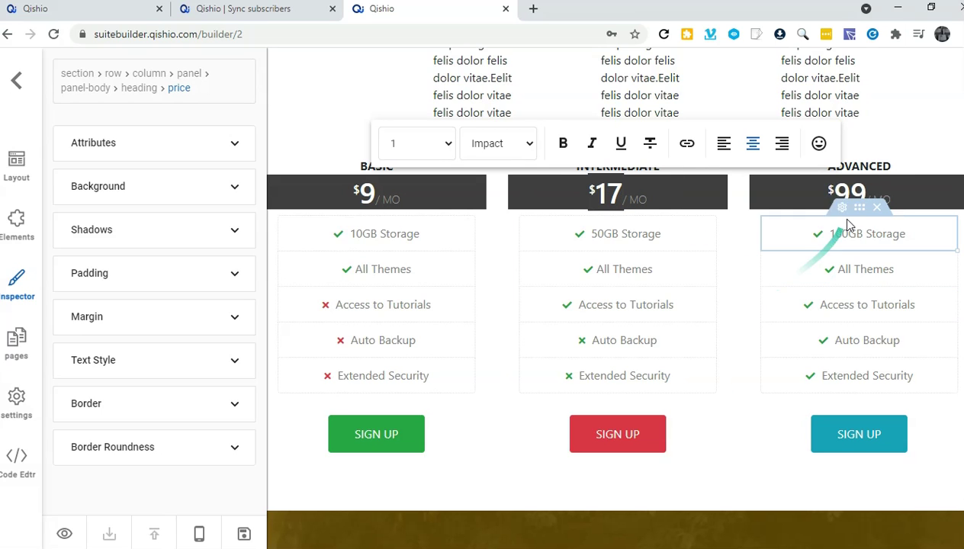
# Set the Advanced plan's price to $197 per month.
pyautogui.click(855, 197)
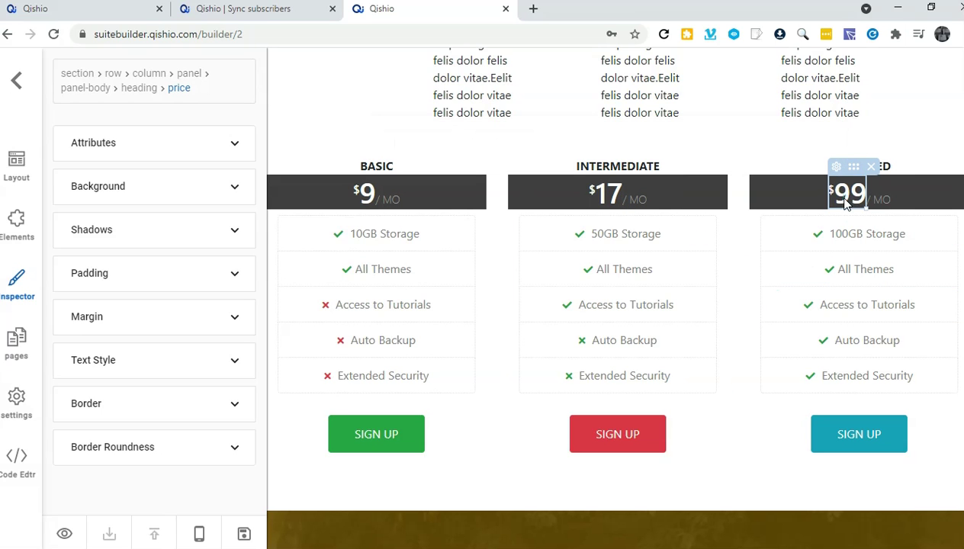
pyautogui.click(845, 200)
pyautogui.write('1')
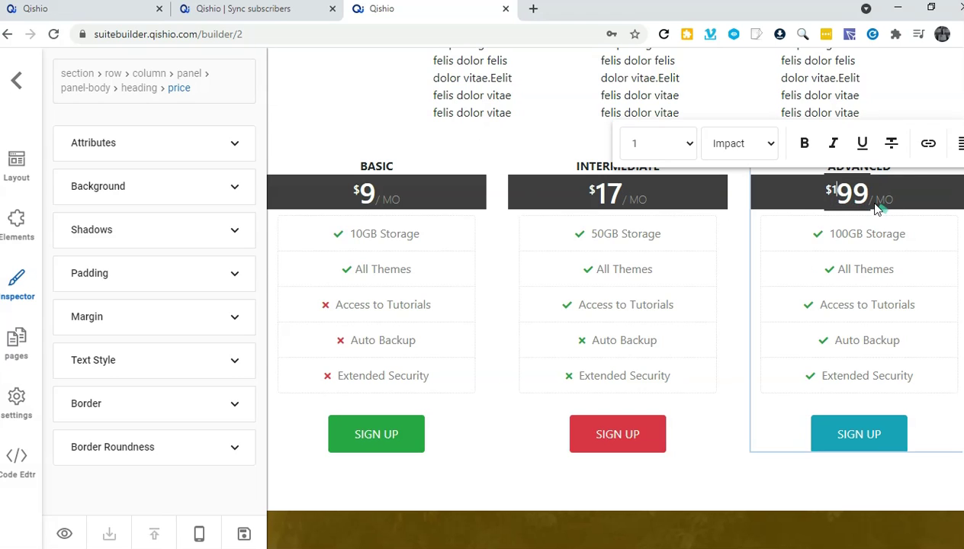
pyautogui.click(877, 206)
pyautogui.press('Delete')
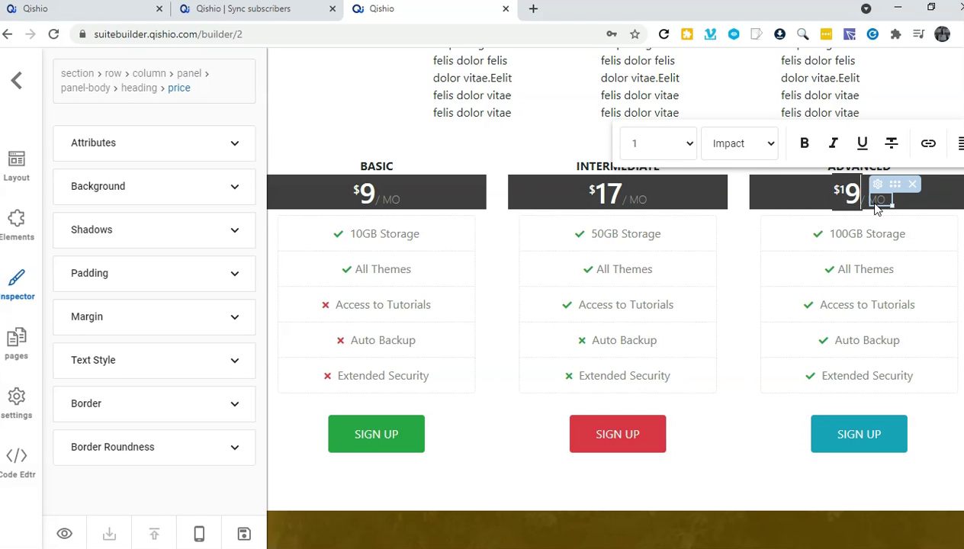
pyautogui.write('19')
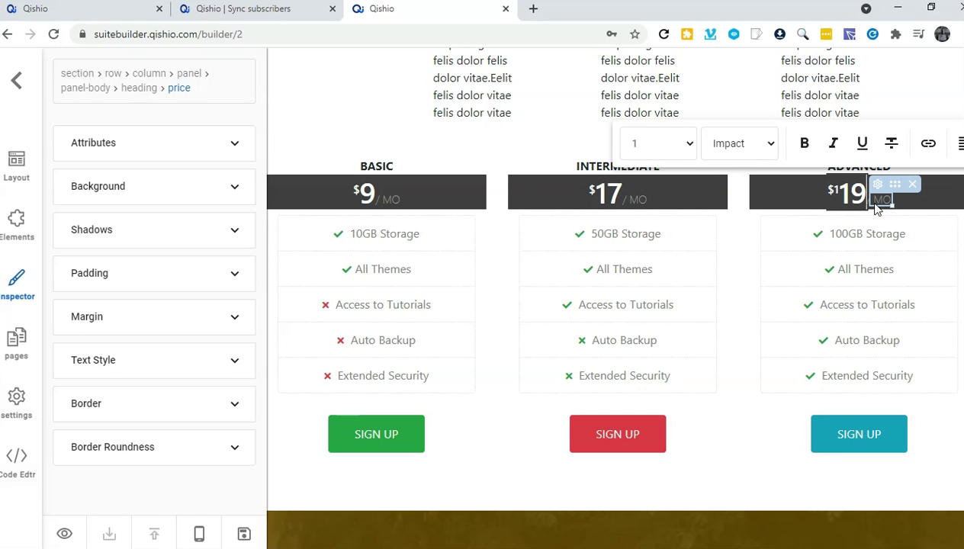
pyautogui.press('BackSpace')
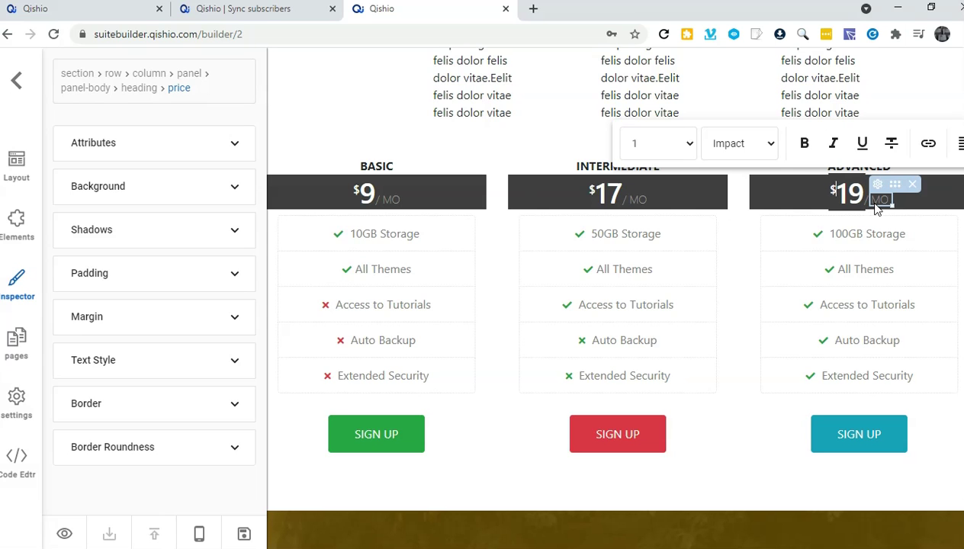
pyautogui.click(864, 189)
pyautogui.write('7')
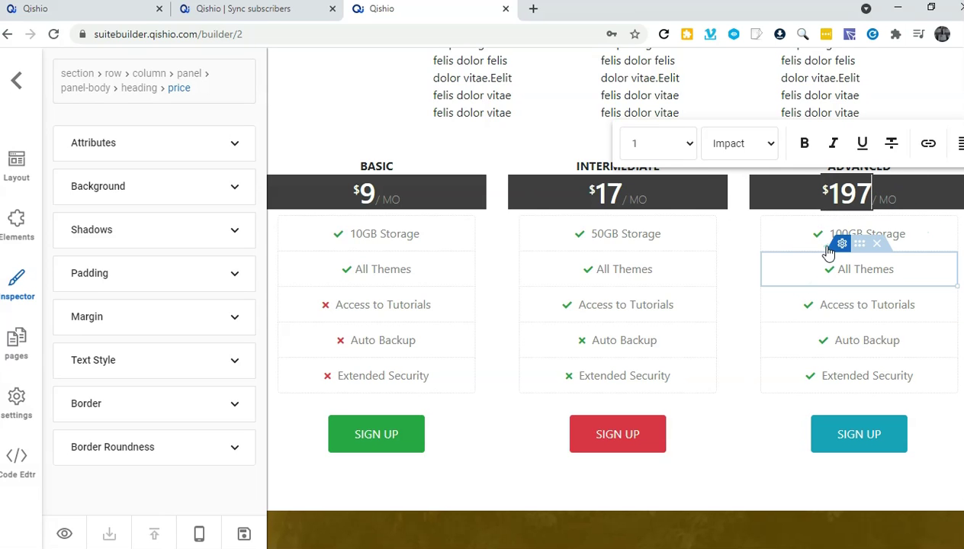
# Open the Intermediate plan's 50GB Storage item and the Basic plan's Sign Up label for editing, and leave both.
pyautogui.click(596, 238)
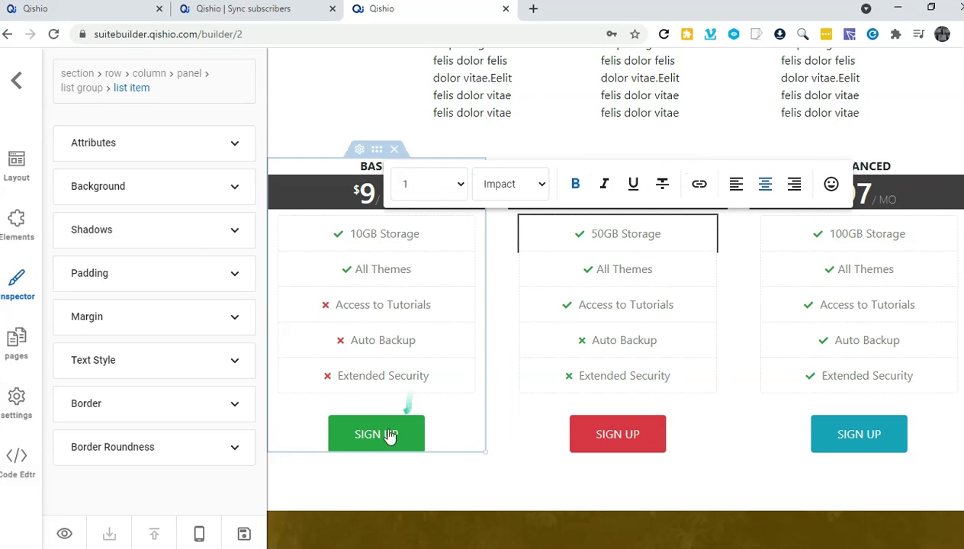
pyautogui.click(400, 443)
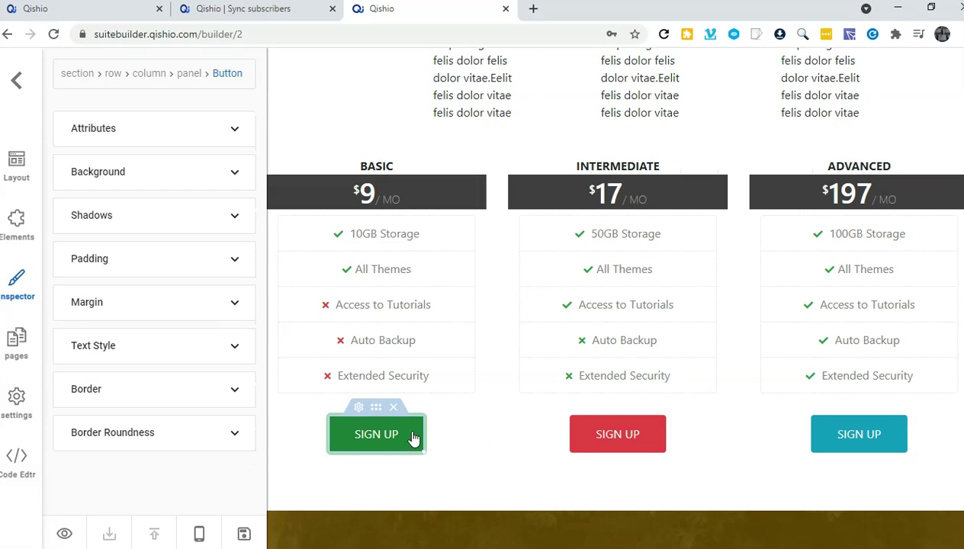
pyautogui.click(359, 423)
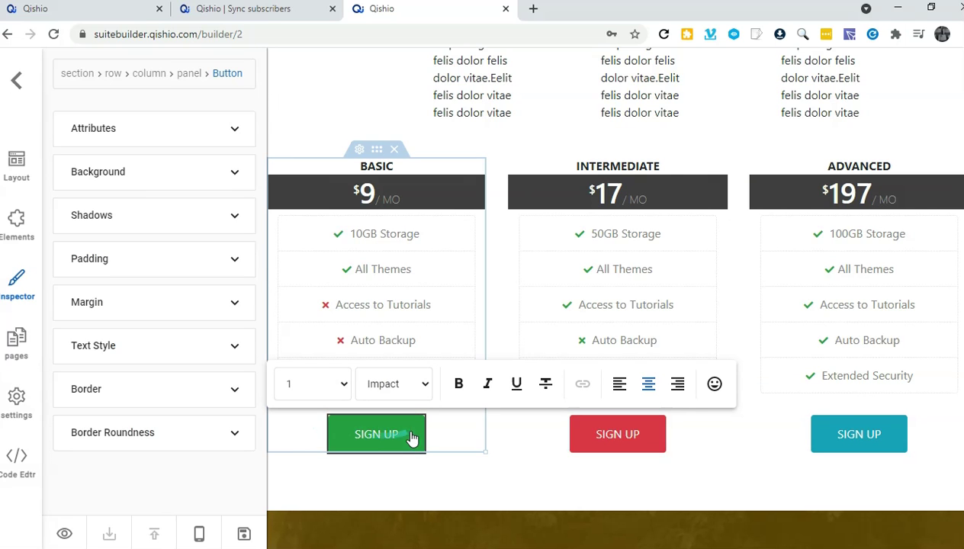
pyautogui.click(431, 388)
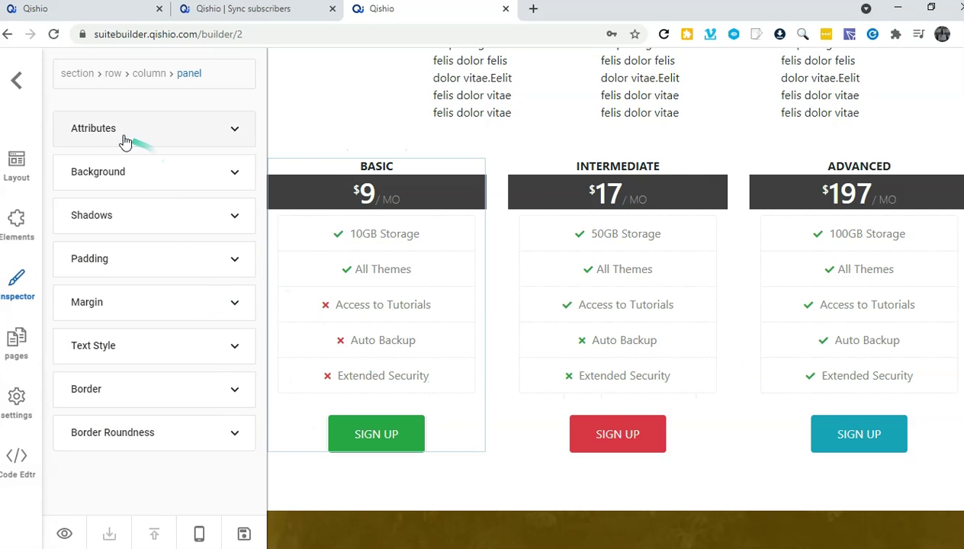
# Add a Divider layout element below the middle feature text, above the Intermediate pricing column.
pyautogui.click(20, 222)
pyautogui.scroll(-4, 149, 228)
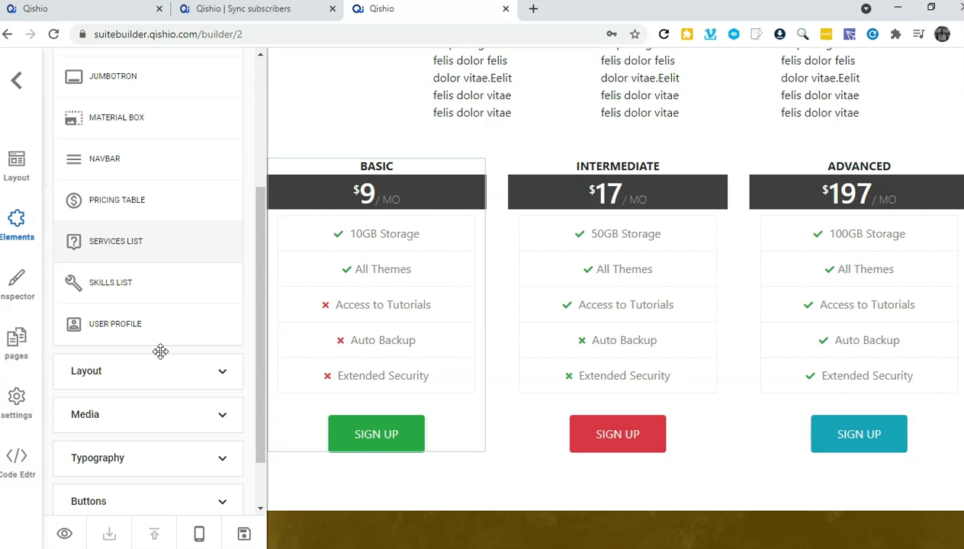
pyautogui.click(116, 309)
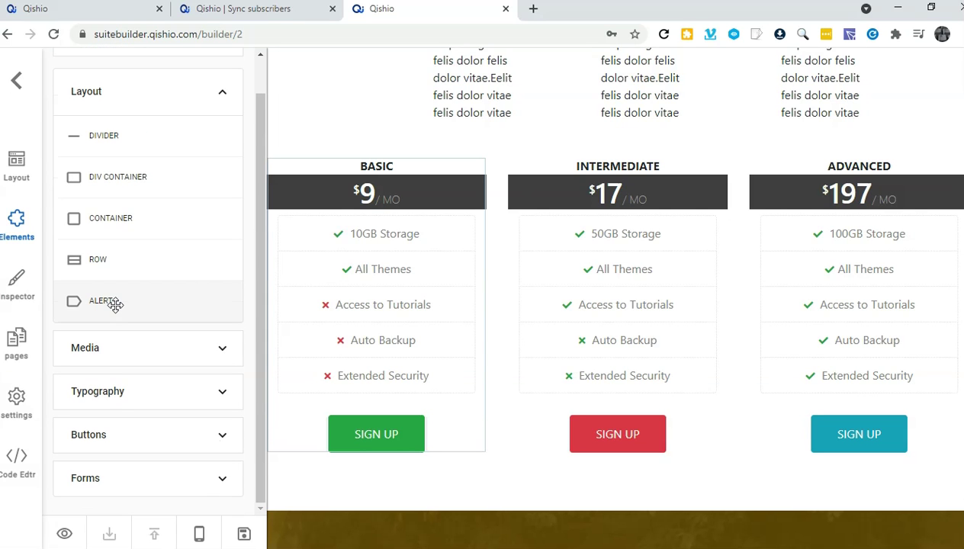
pyautogui.scroll(1, 152, 254)
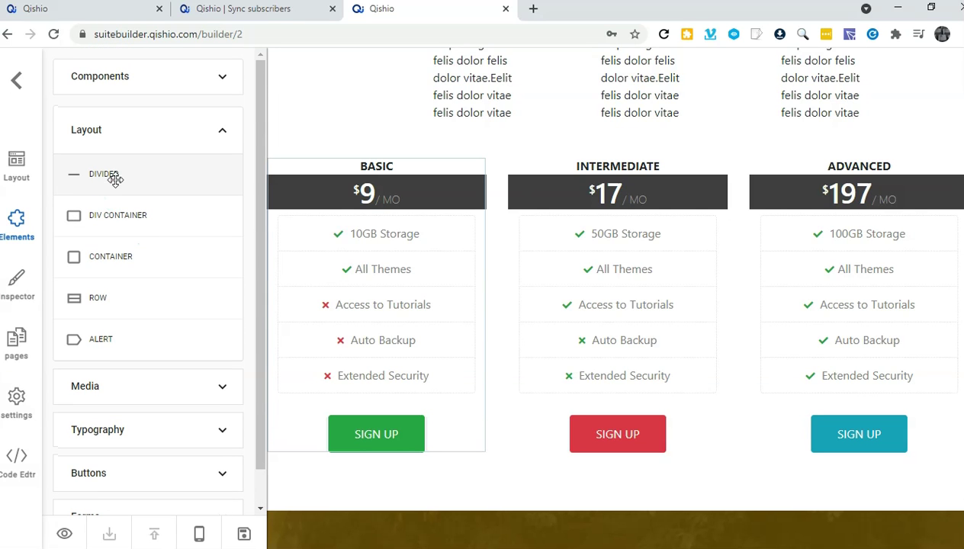
pyautogui.moveTo(114, 178)
pyautogui.mouseDown()
pyautogui.moveTo(408, 162)
pyautogui.moveTo(577, 327)
pyautogui.moveTo(607, 328)
pyautogui.moveTo(611, 303)
pyautogui.mouseUp()
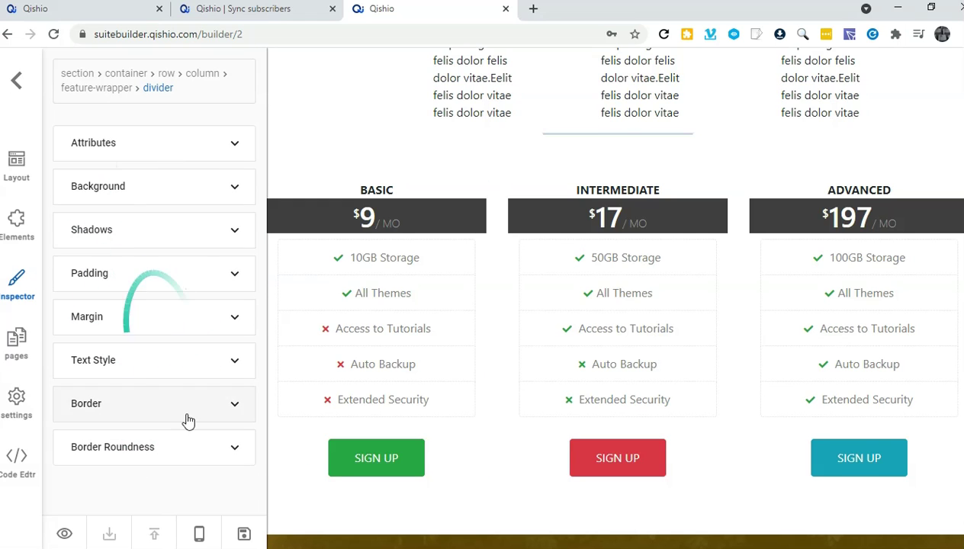
pyautogui.moveTo(165, 98)
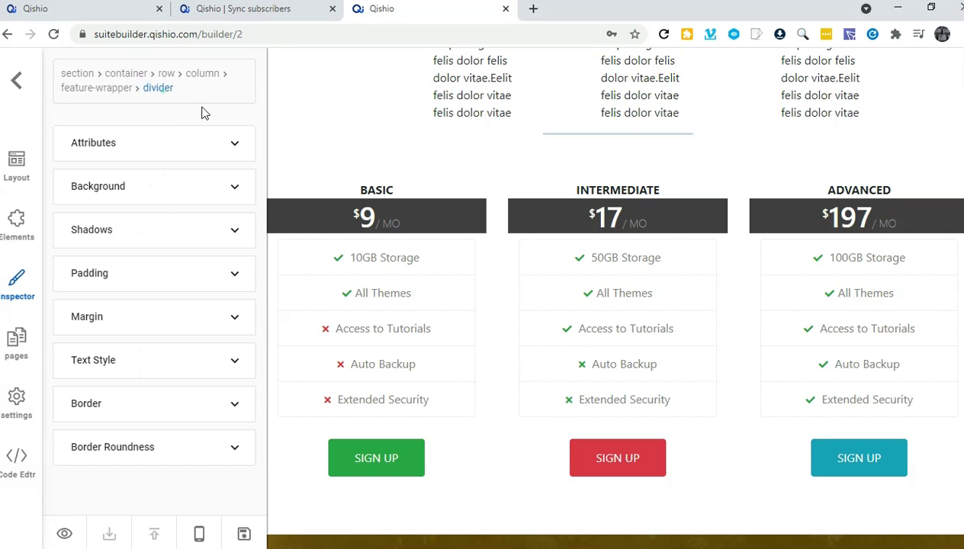
# Select the Basic plan's list item, list group and enclosing panel, and delete the BASIC heading above its price.
pyautogui.click(386, 295)
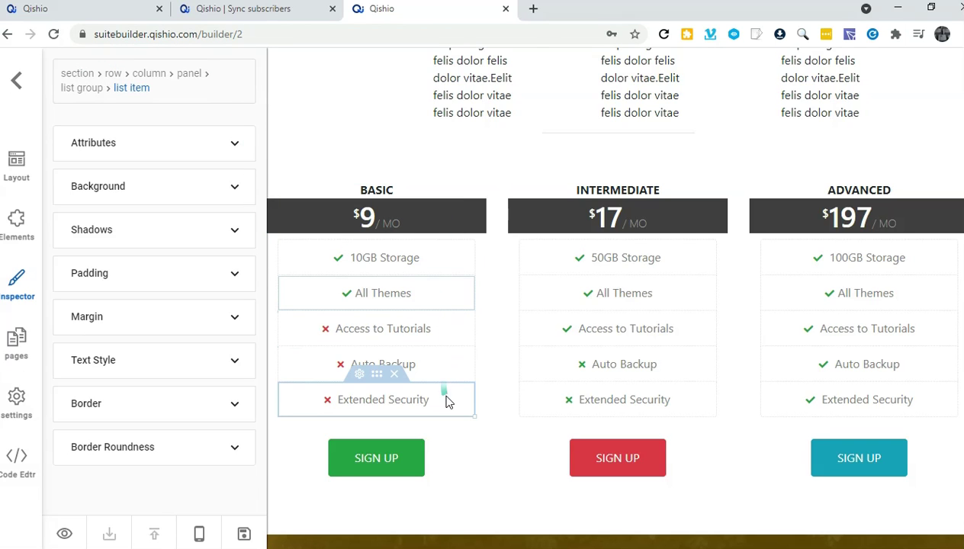
pyautogui.click(87, 91)
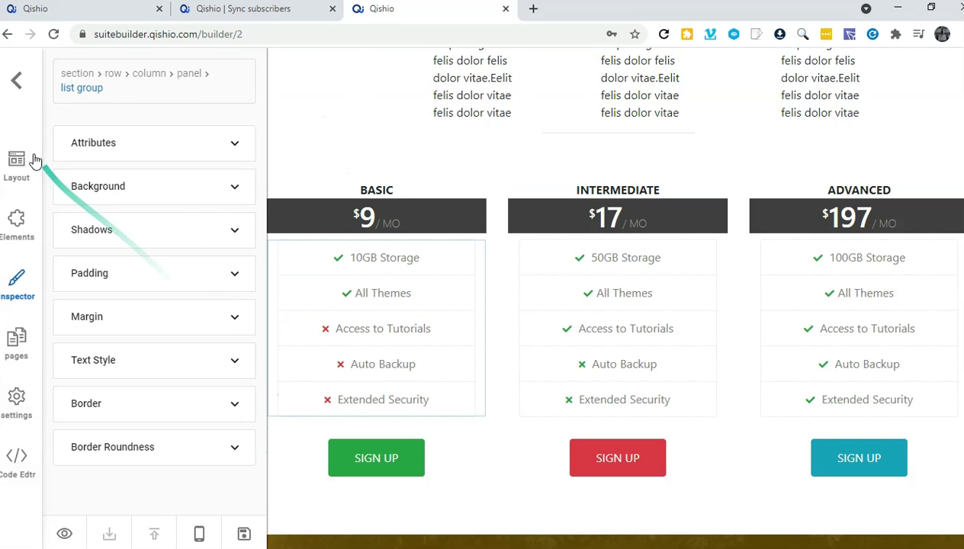
pyautogui.click(192, 75)
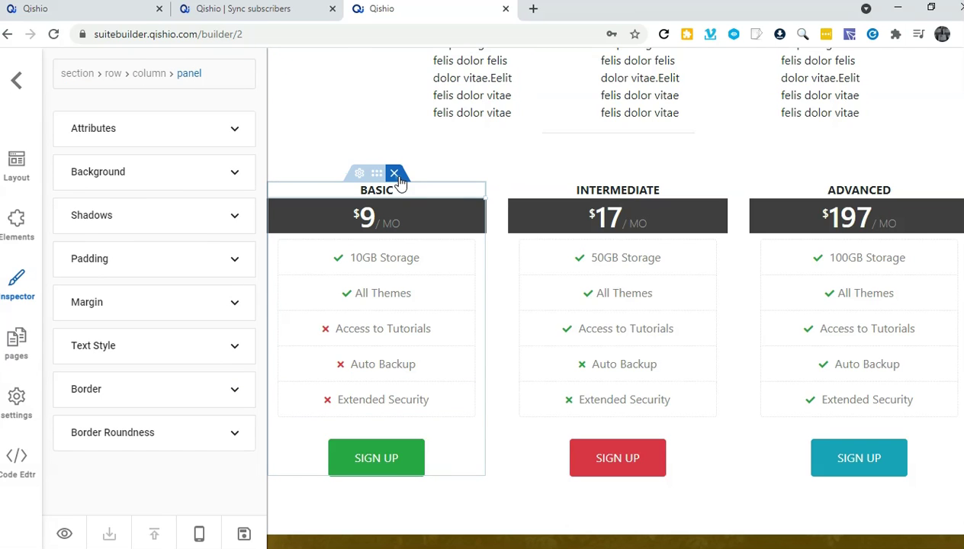
pyautogui.click(396, 176)
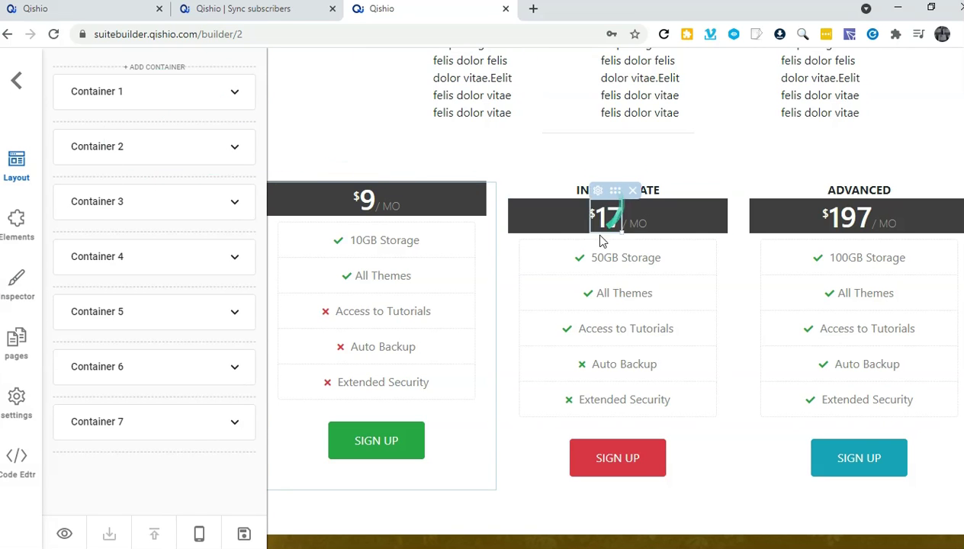
# Examine the index page's SEO options and the project and builder settings.
pyautogui.scroll(6, 592, 363)
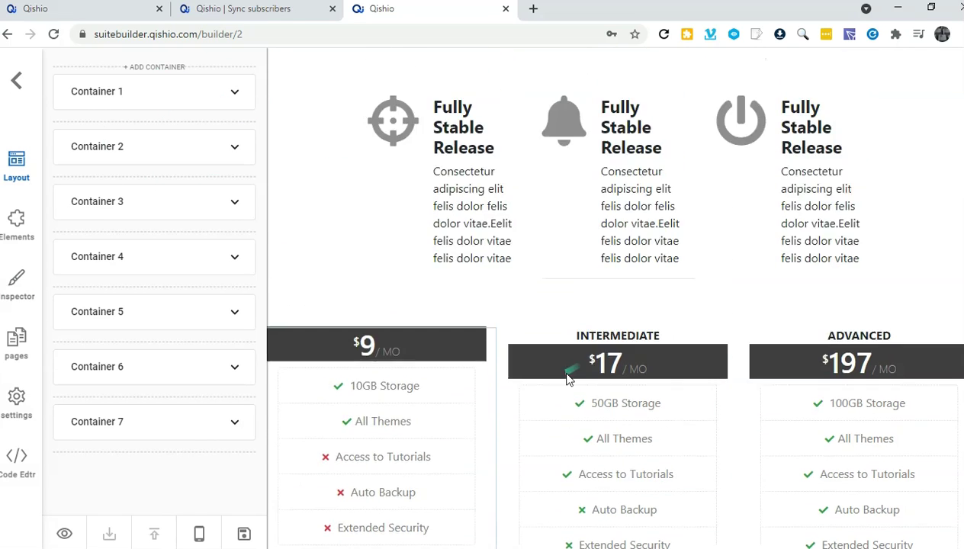
pyautogui.scroll(7, 535, 386)
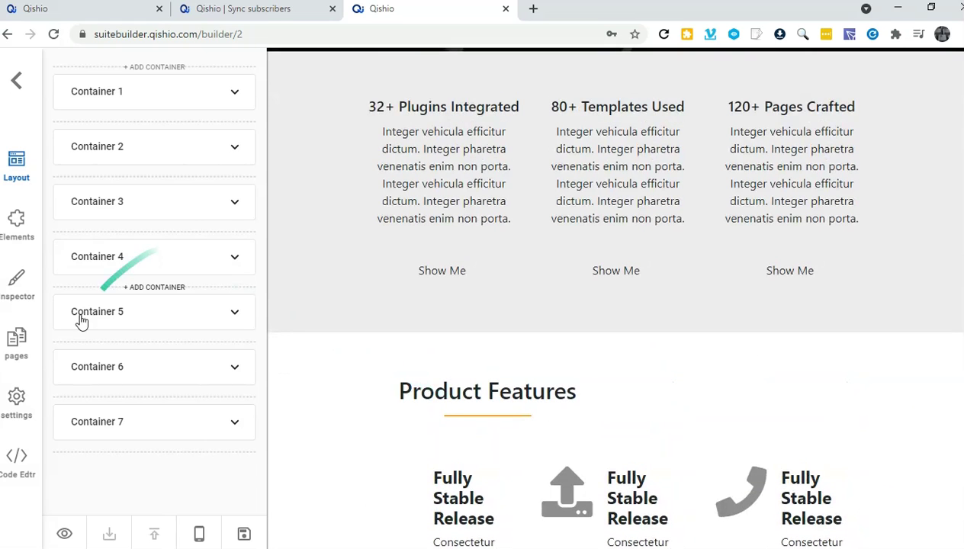
pyautogui.click(18, 347)
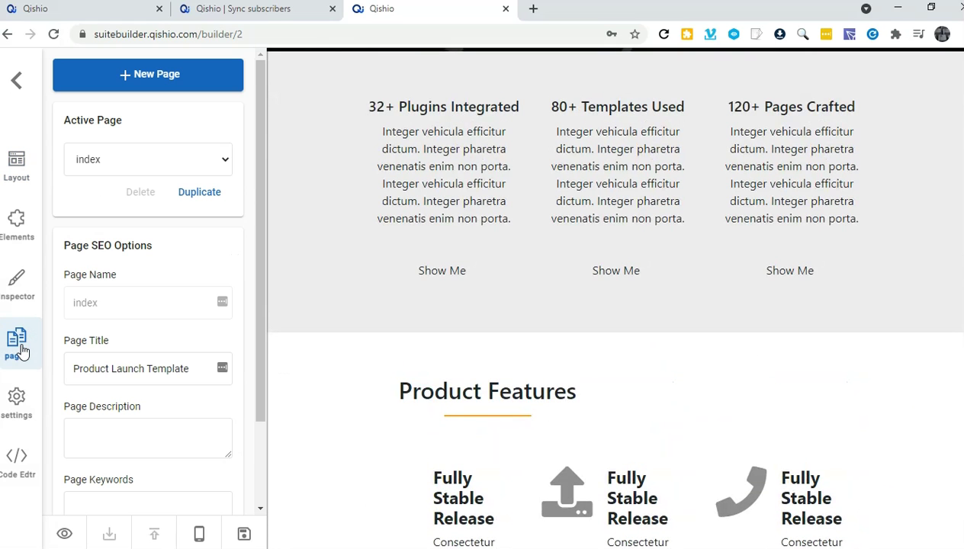
pyautogui.click(88, 299)
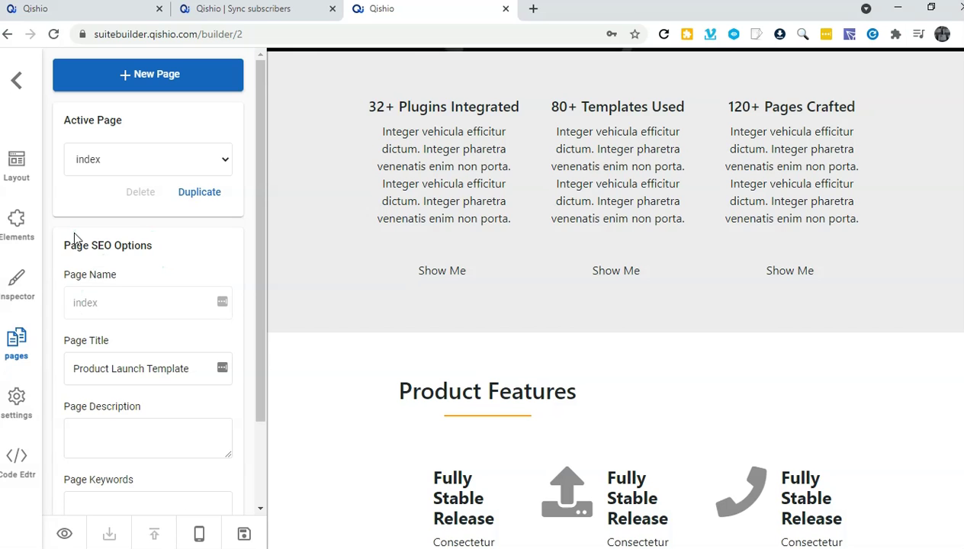
pyautogui.scroll(-3, 112, 400)
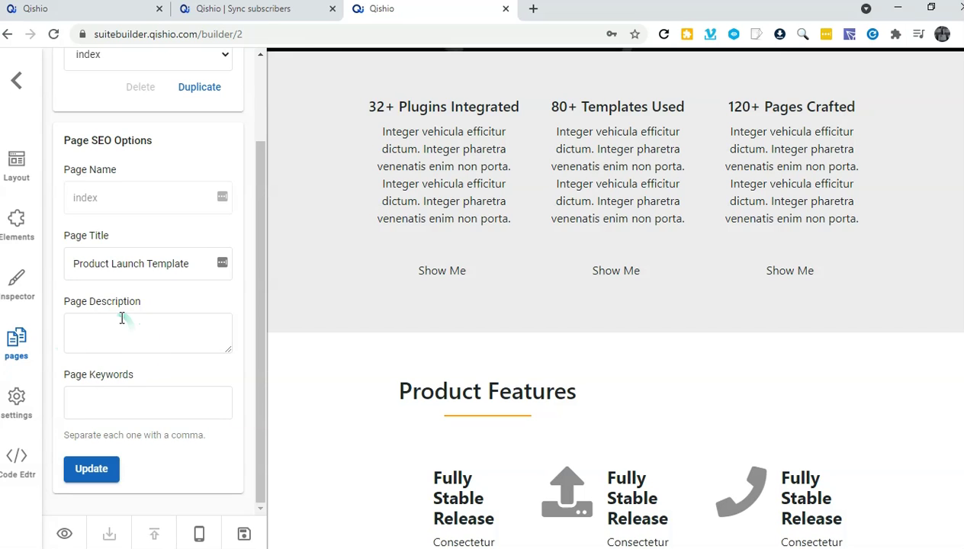
pyautogui.click(16, 398)
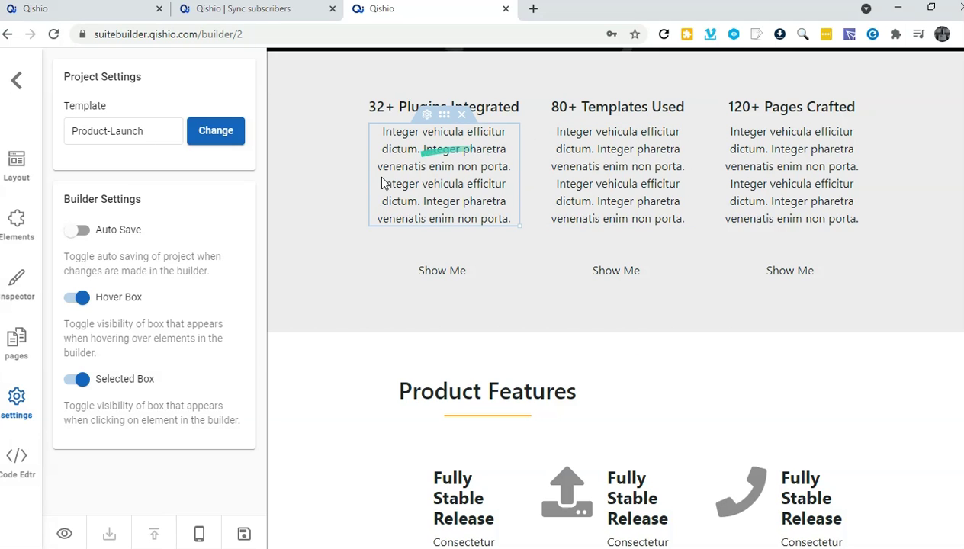
# Examine the page's HTML, CSS and JS source in the code editor, and leave the builder for the dashboard.
pyautogui.scroll(-2, 332, 296)
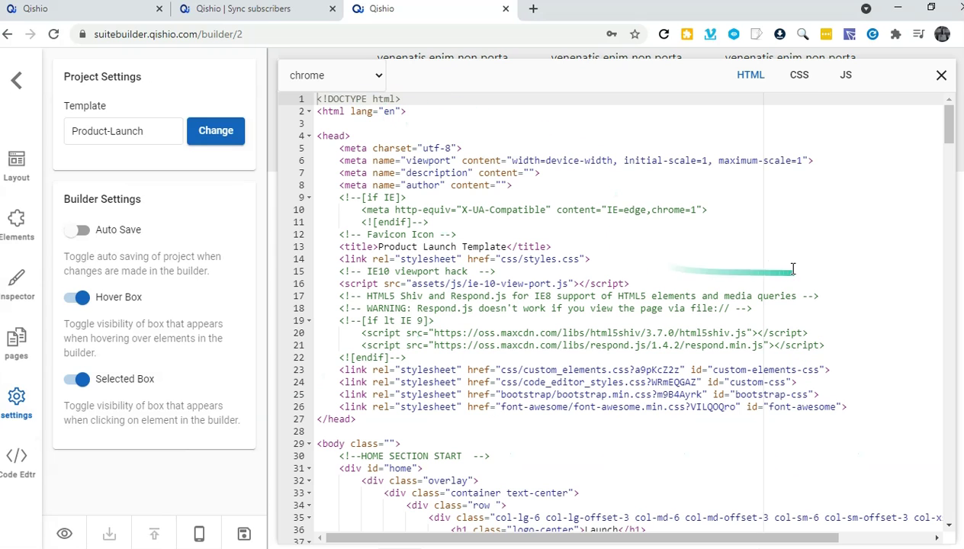
pyautogui.click(799, 83)
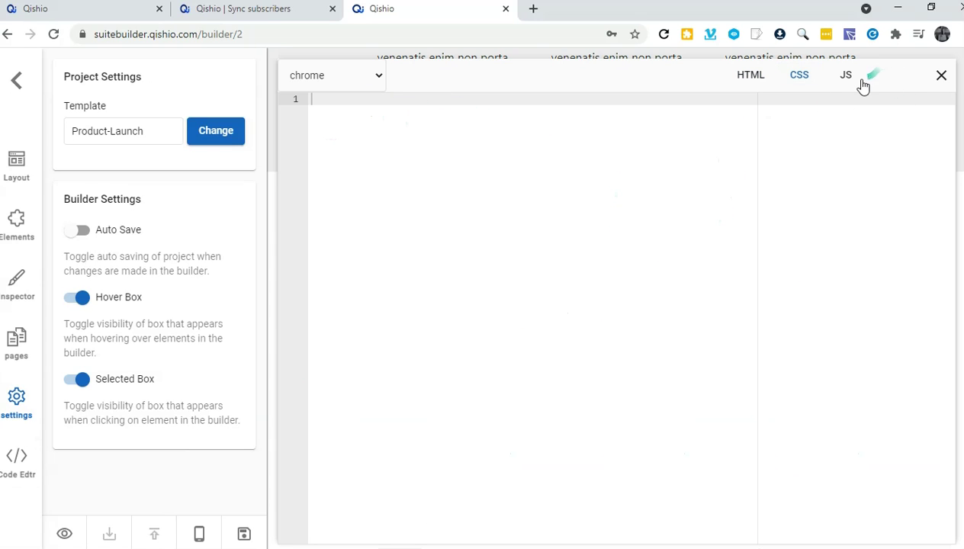
pyautogui.click(845, 89)
pyautogui.click(751, 89)
pyautogui.scroll(-1, 605, 275)
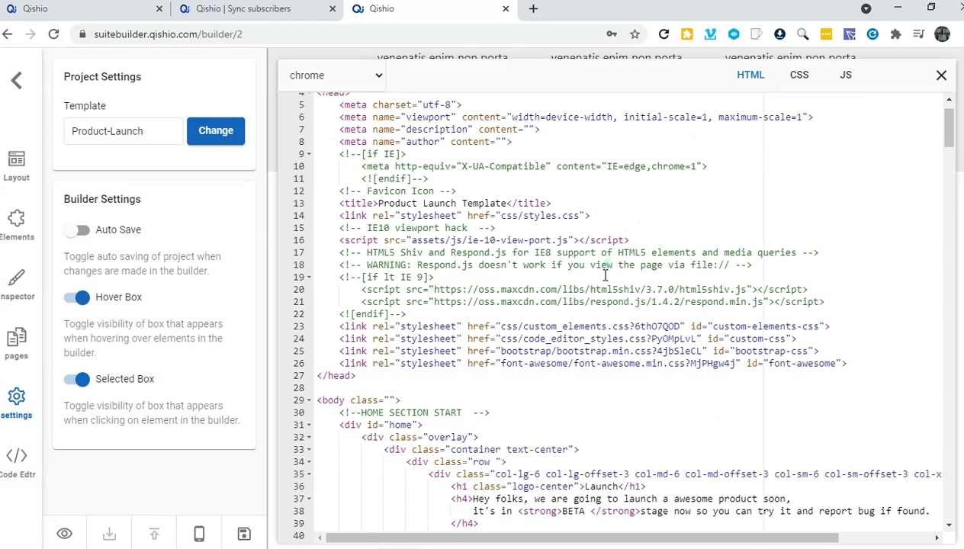
pyautogui.scroll(-12, 605, 275)
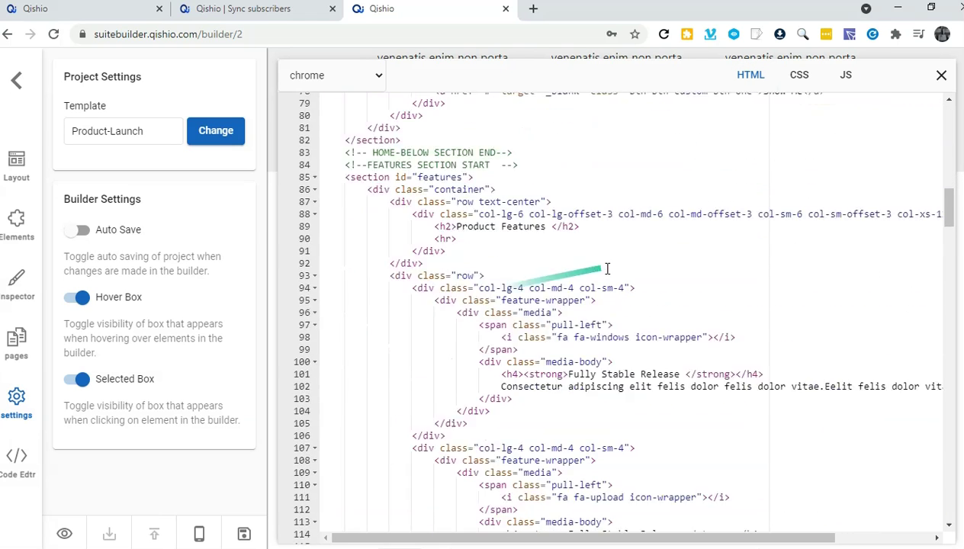
pyautogui.scroll(-2, 606, 268)
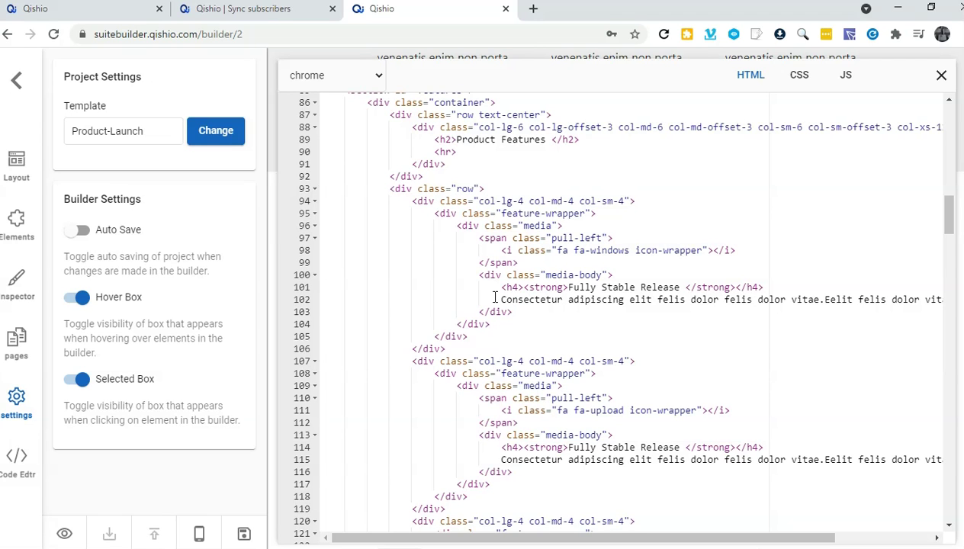
pyautogui.click(26, 86)
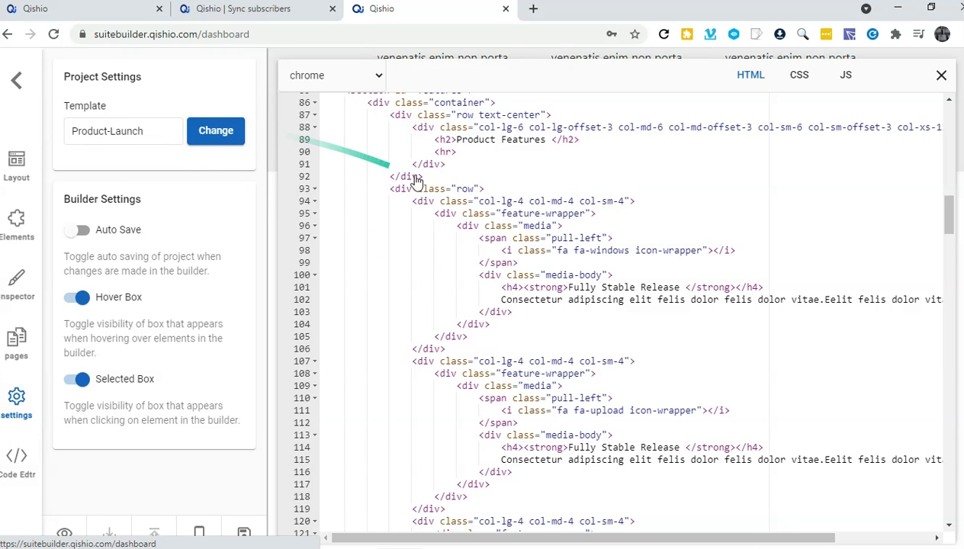